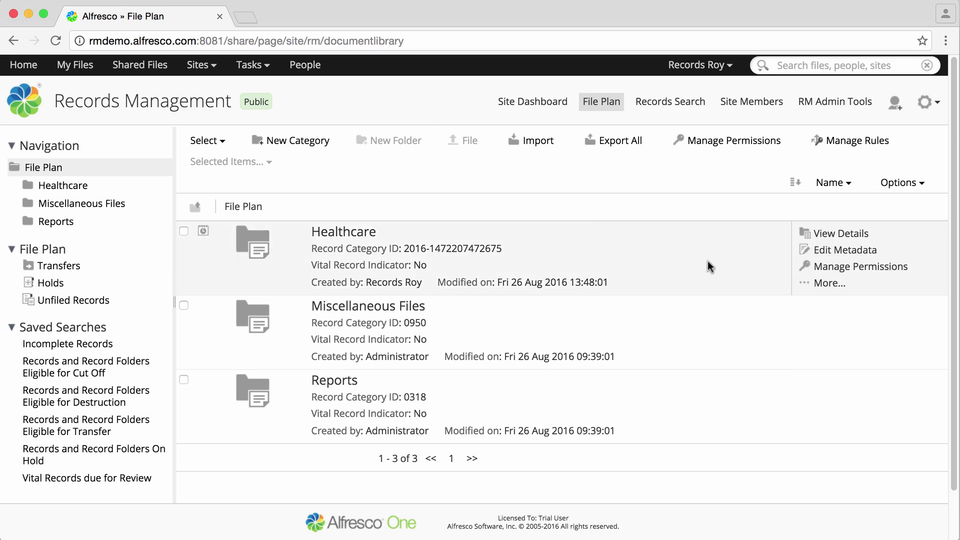
Open Manage Rules for the Healthcare category from its More... menu.
{"action": "left_click", "coordinate": [811, 286]}
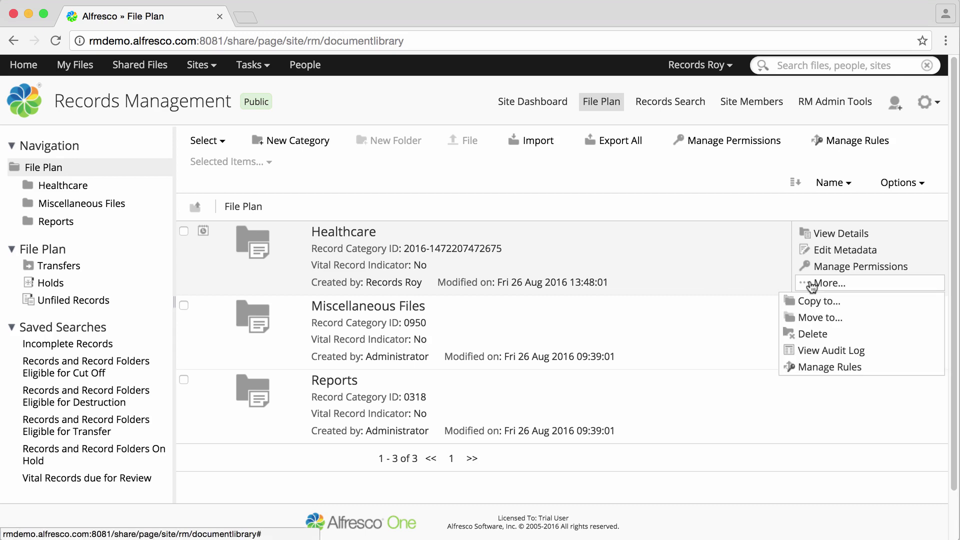
{"action": "left_click", "coordinate": [816, 368]}
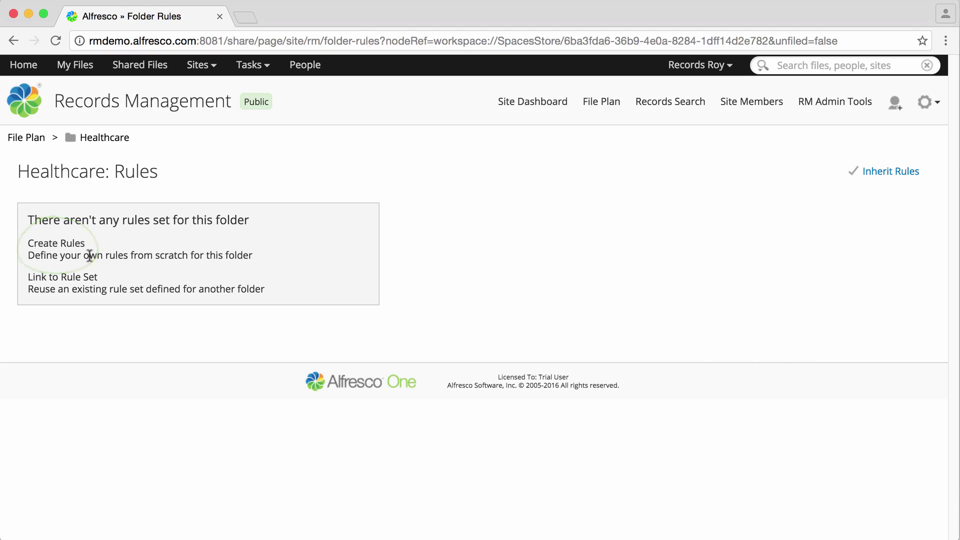
Create a rule named 'Healthcare autocomplete', described as 'Autocomplete records going into Healthcare.'.
{"action": "left_click", "coordinate": [57, 243]}
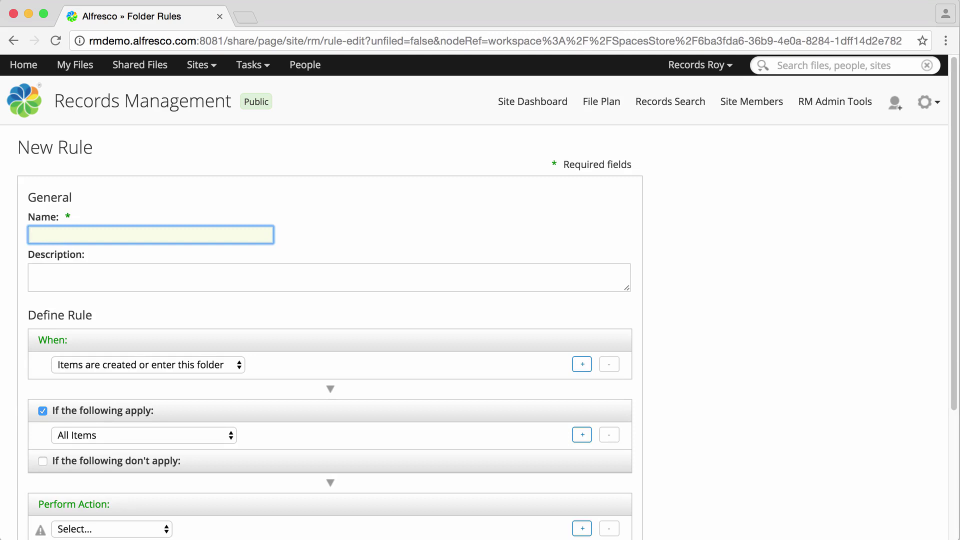
{"action": "type", "text": "Healthcare auto"}
{"action": "type", "text": "complete"}
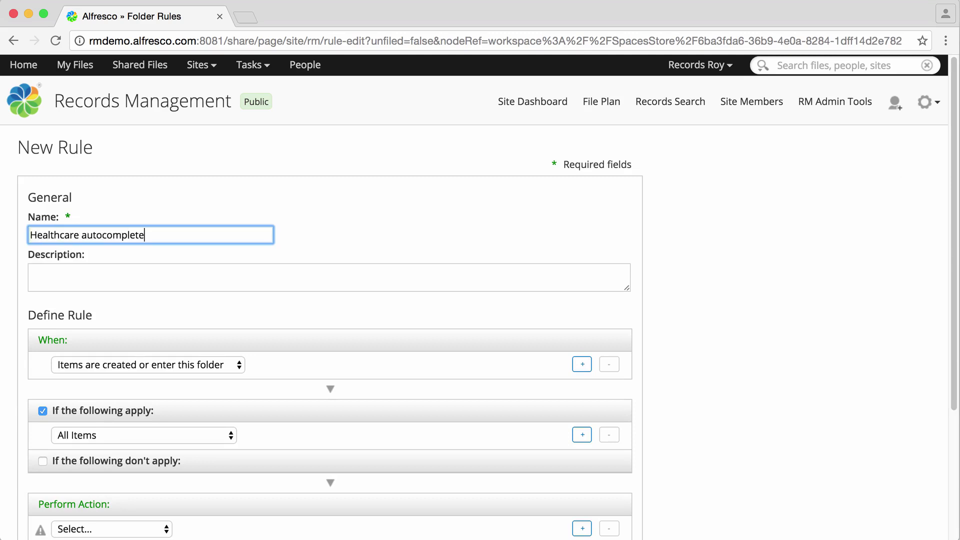
{"action": "left_click", "coordinate": [318, 276]}
{"action": "type", "text": "Autocomp"}
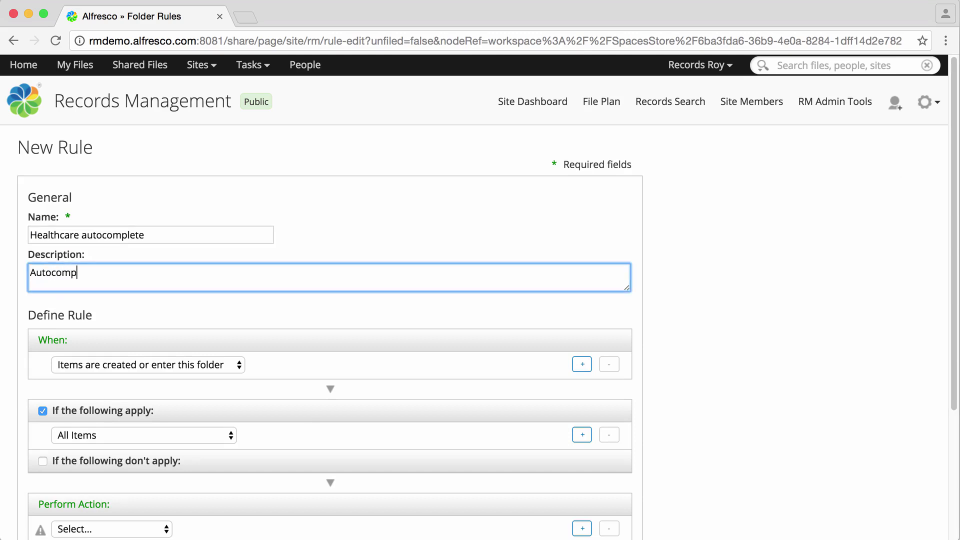
{"action": "type", "text": "lete records going "}
{"action": "type", "text": "into Healthcare."}
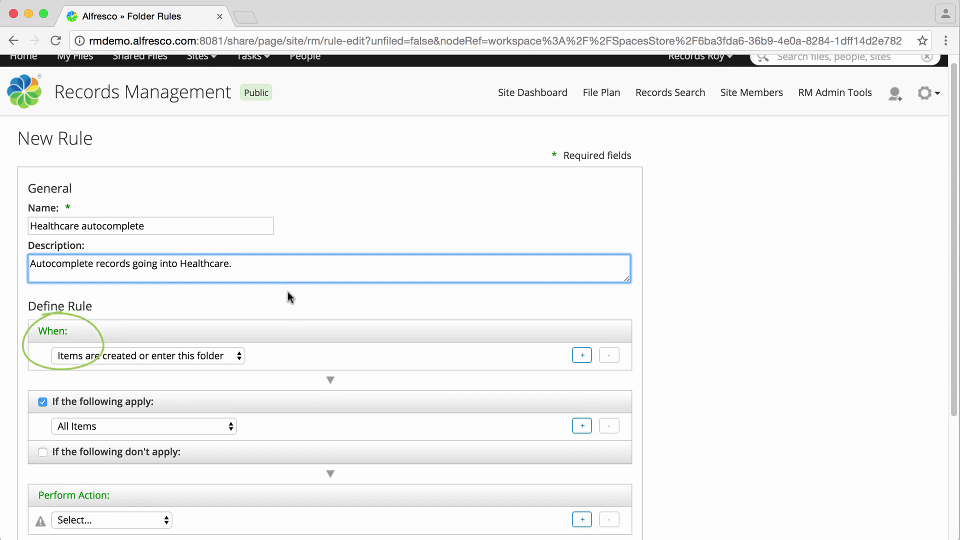
{"action": "scroll", "coordinate": [287, 292], "scroll_direction": "down", "scroll_amount": 2}
{"action": "scroll", "coordinate": [288, 291], "scroll_direction": "down", "scroll_amount": 3}
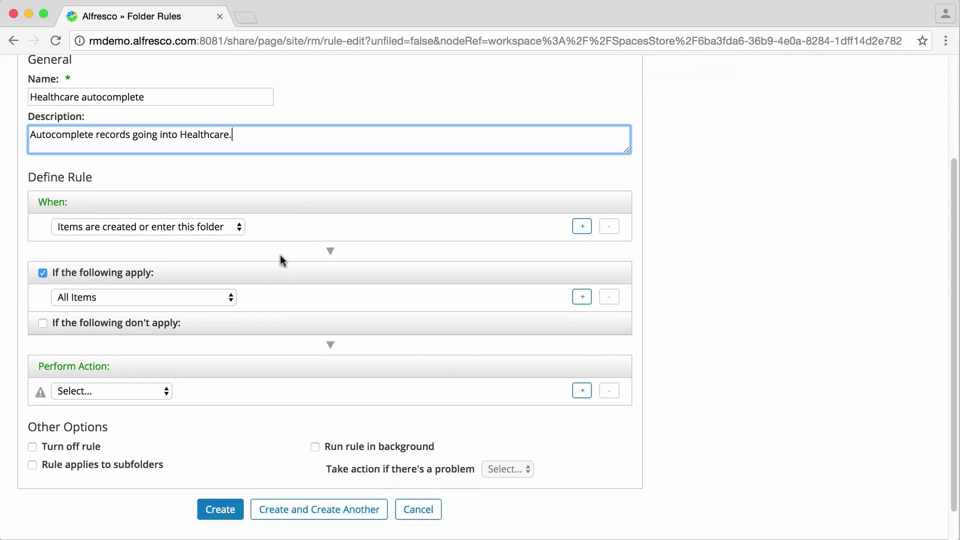
{"action": "left_click", "coordinate": [240, 226]}
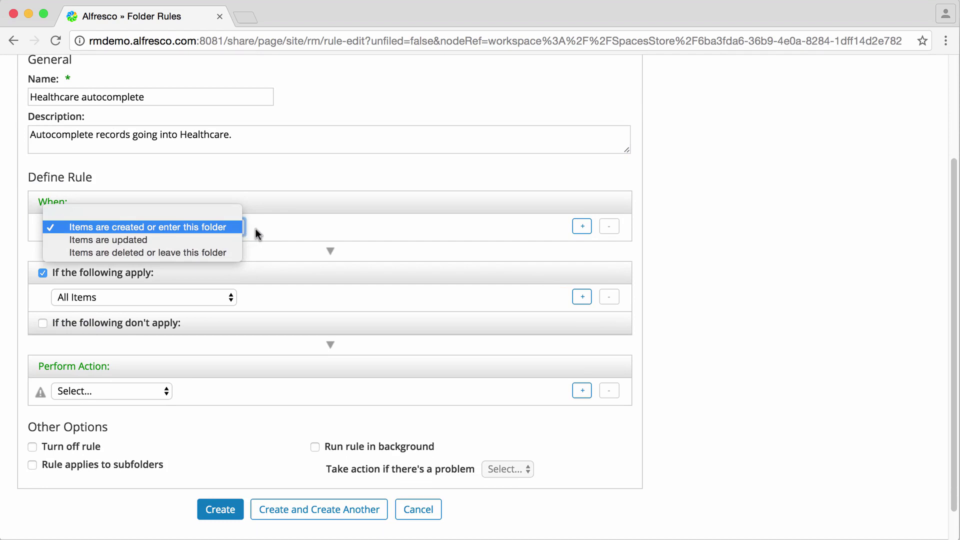
{"action": "left_click", "coordinate": [257, 229]}
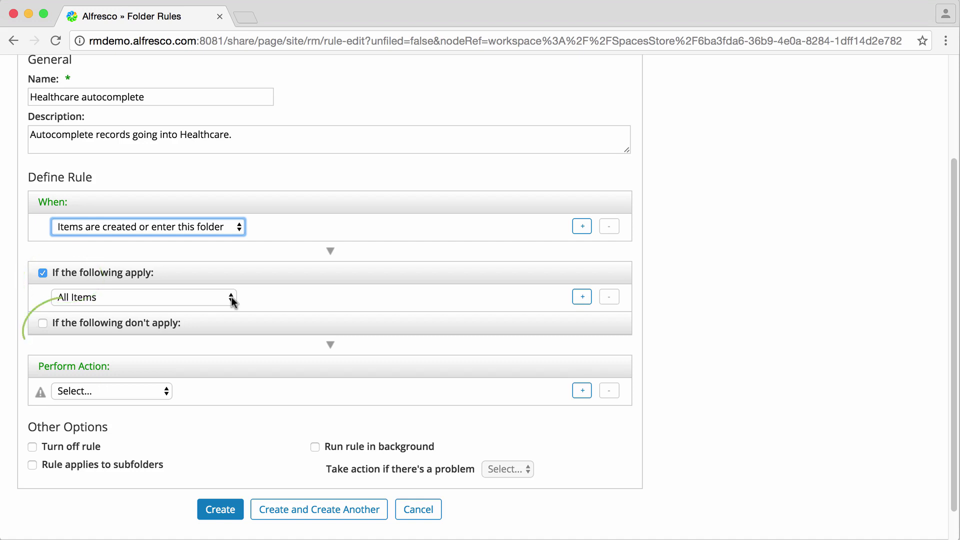
Add an 'If the following don't apply' condition set to Record Completed.
{"action": "left_click", "coordinate": [232, 297]}
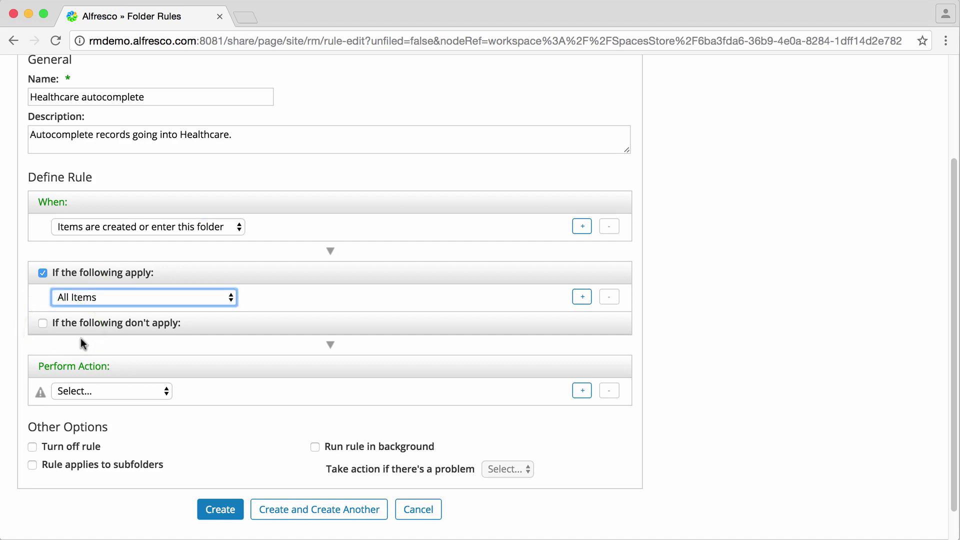
{"action": "left_click", "coordinate": [43, 323]}
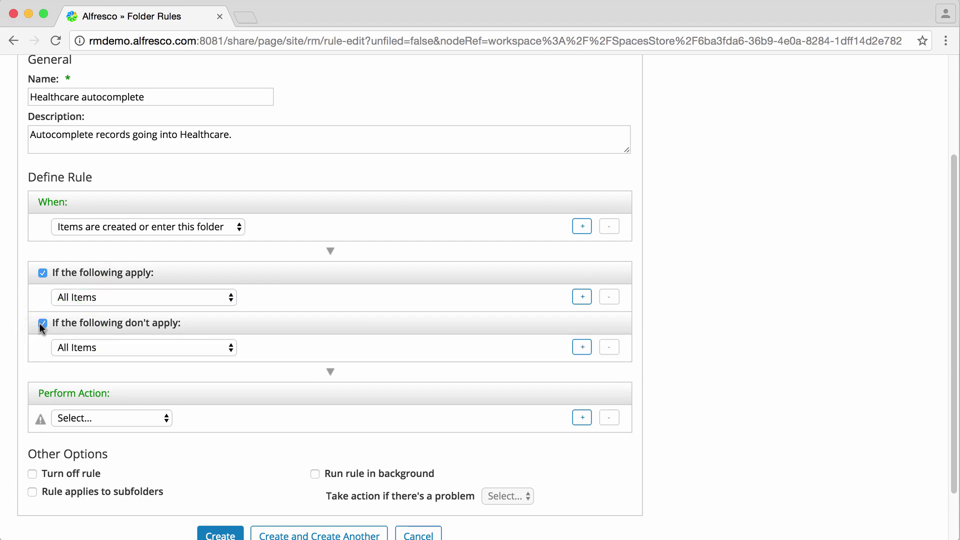
{"action": "left_click", "coordinate": [229, 347]}
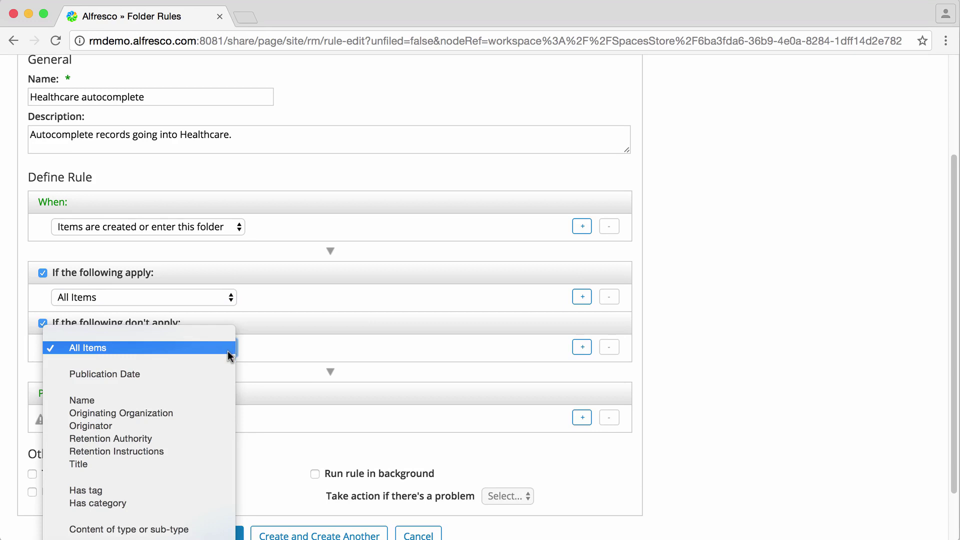
{"action": "scroll", "coordinate": [228, 350], "scroll_direction": "down", "scroll_amount": 2}
{"action": "scroll", "coordinate": [227, 350], "scroll_direction": "down", "scroll_amount": 3}
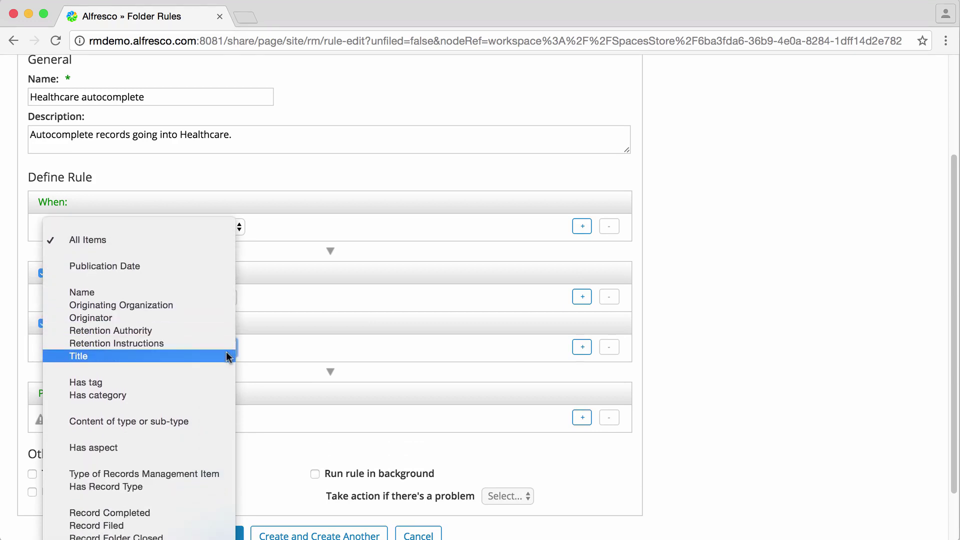
{"action": "left_click", "coordinate": [187, 515]}
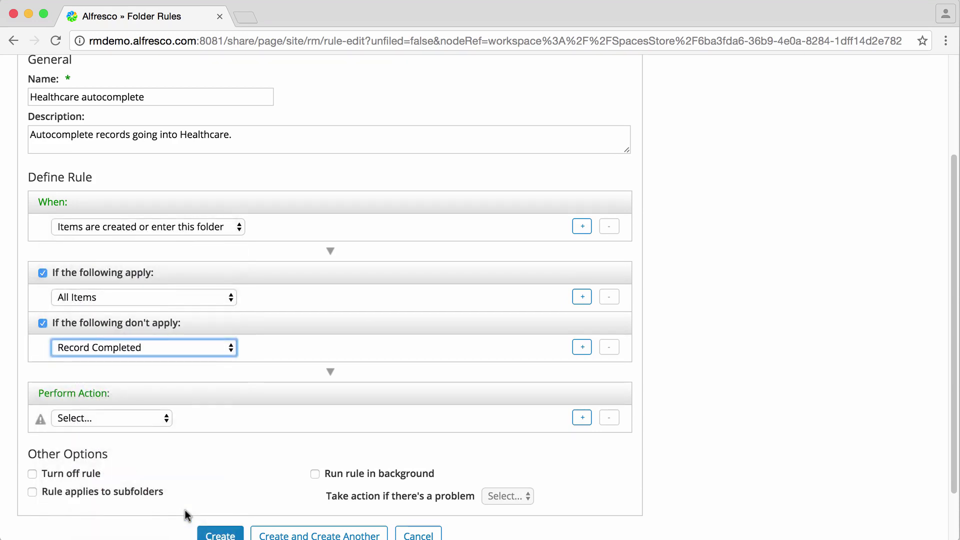
Set the action to Complete Record, apply the rule to subfolders, and create it.
{"action": "left_click", "coordinate": [167, 419]}
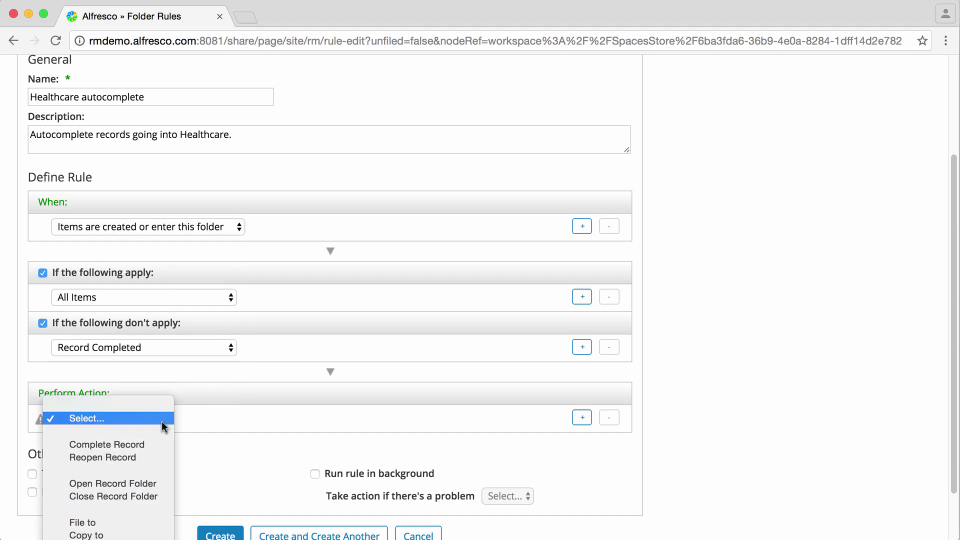
{"action": "left_click", "coordinate": [149, 445]}
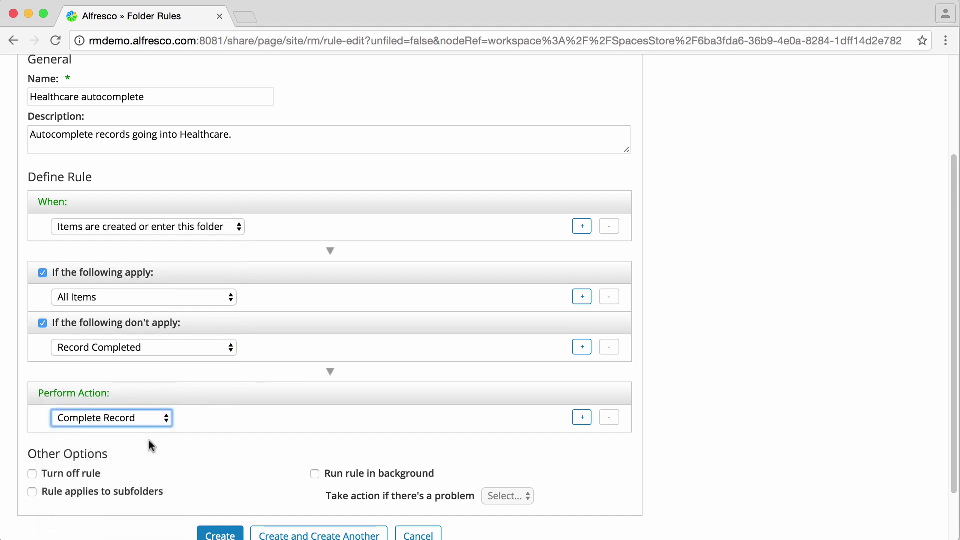
{"action": "left_click", "coordinate": [160, 448]}
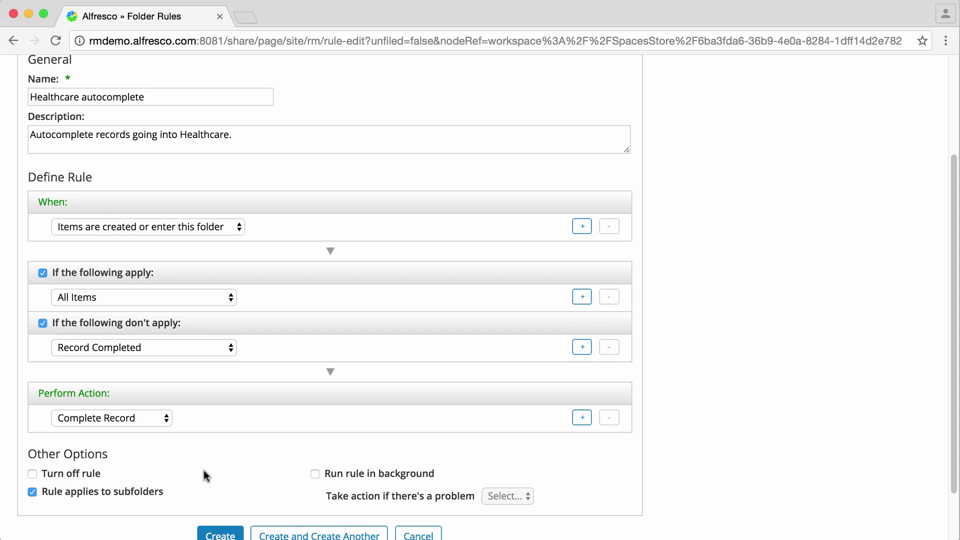
{"action": "scroll", "coordinate": [203, 471], "scroll_direction": "down", "scroll_amount": 1}
{"action": "left_click", "coordinate": [220, 519]}
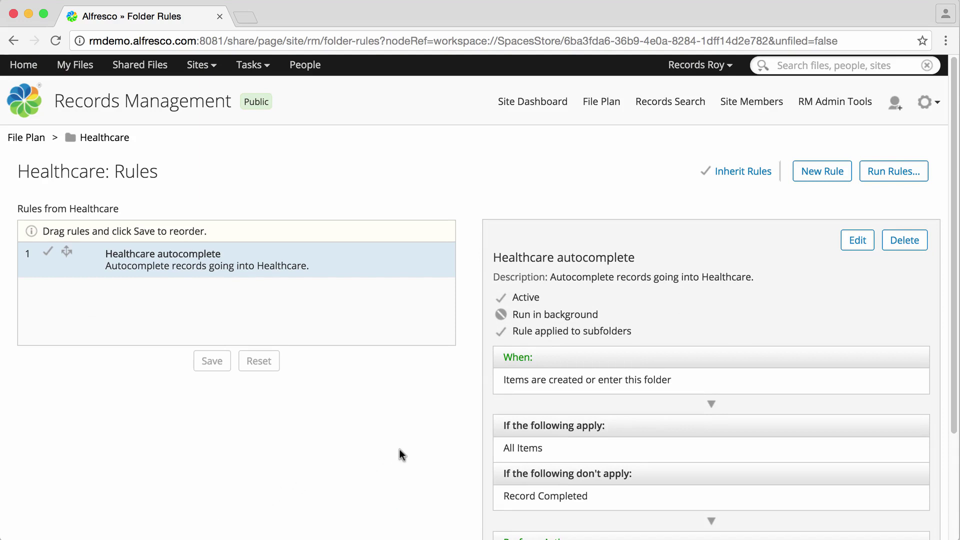
{"action": "scroll", "coordinate": [404, 448], "scroll_direction": "down", "scroll_amount": 2}
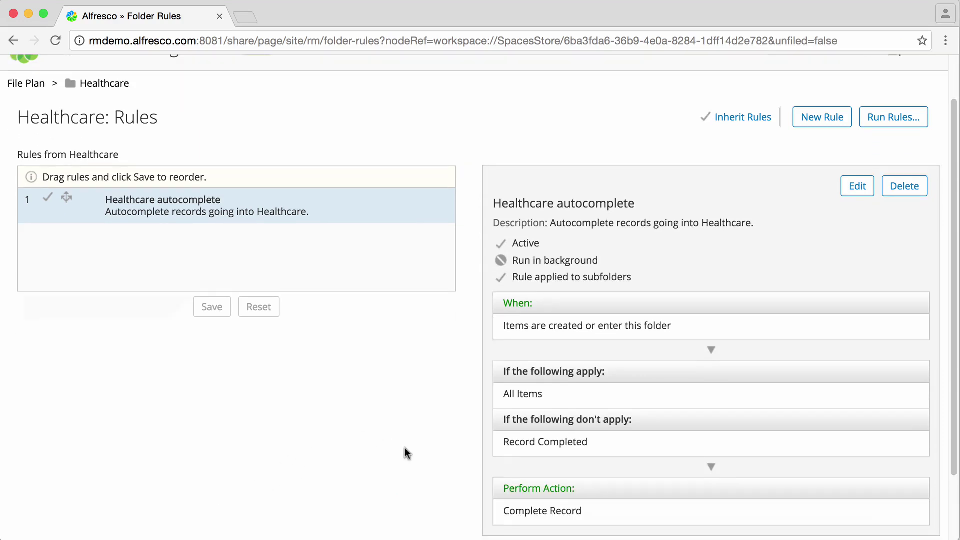
{"action": "scroll", "coordinate": [405, 448], "scroll_direction": "down", "scroll_amount": 2}
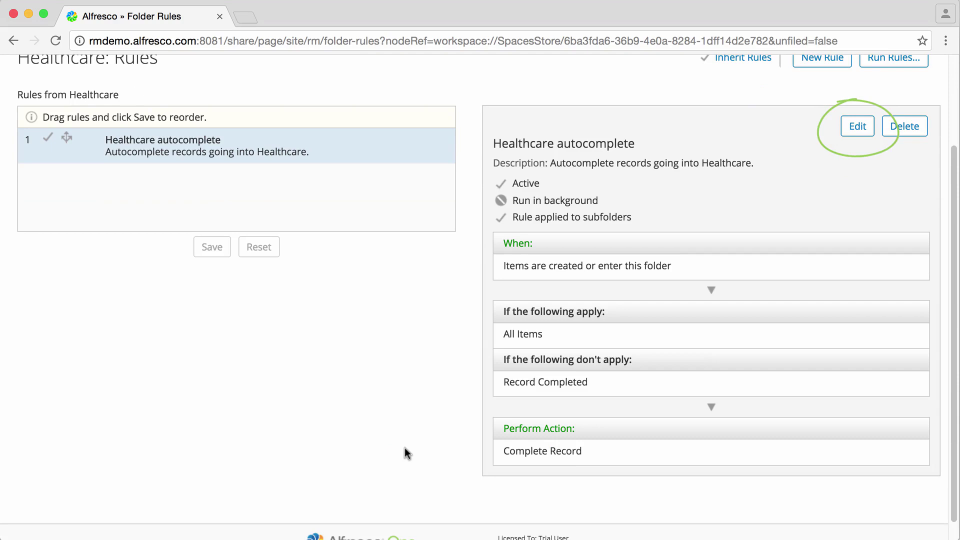
{"action": "scroll", "coordinate": [405, 447], "scroll_direction": "up", "scroll_amount": 1}
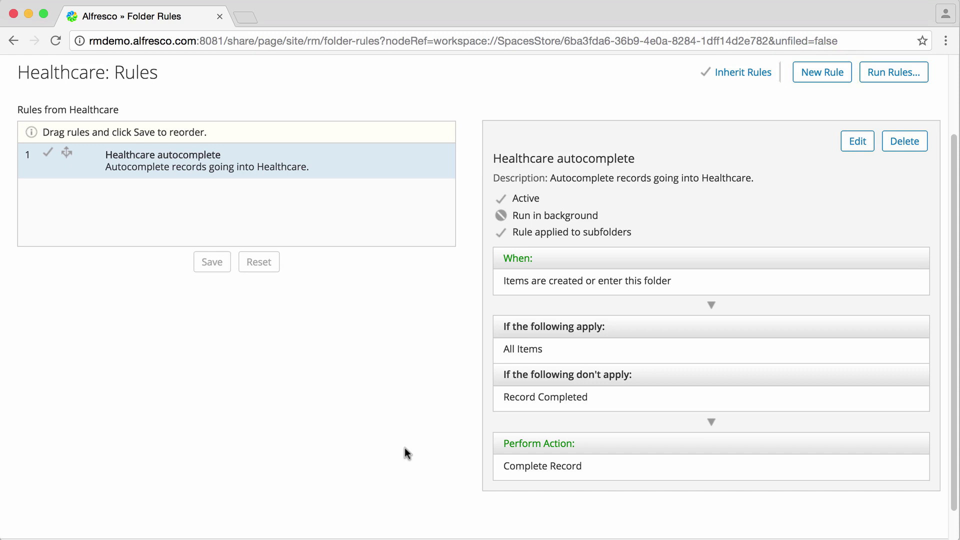
{"action": "scroll", "coordinate": [404, 448], "scroll_direction": "up", "scroll_amount": 3}
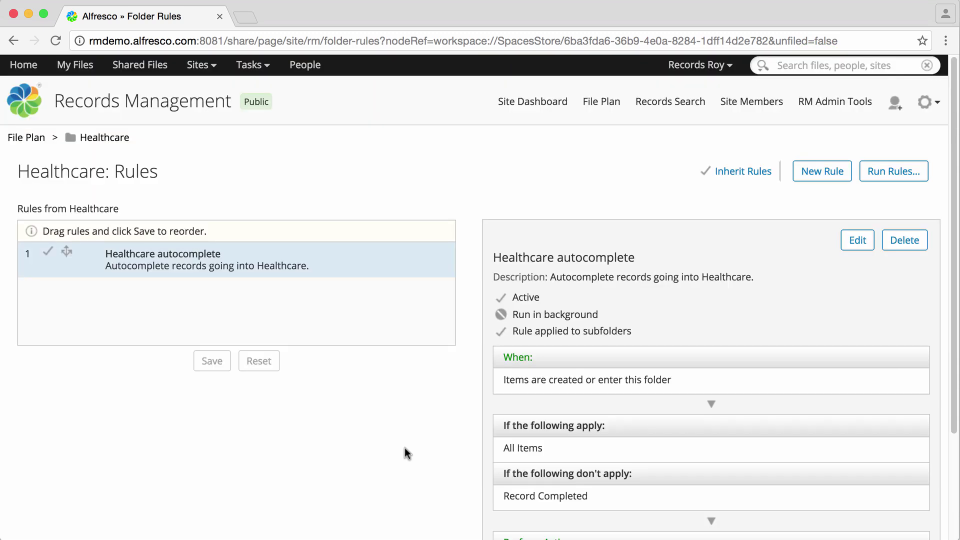
Open Unfiled Records in the File Plan and show more actions for the data handling record.
{"action": "left_click", "coordinate": [596, 108]}
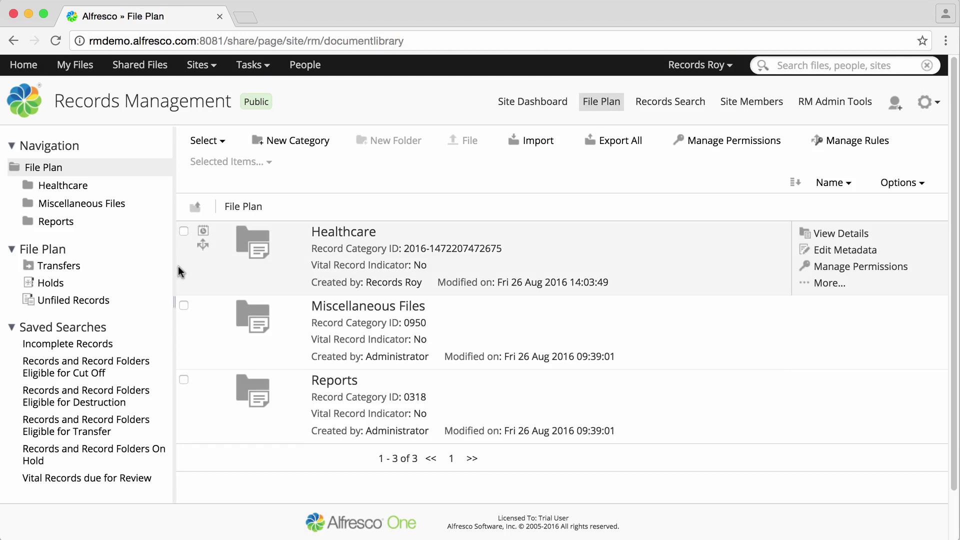
{"action": "left_click", "coordinate": [82, 303]}
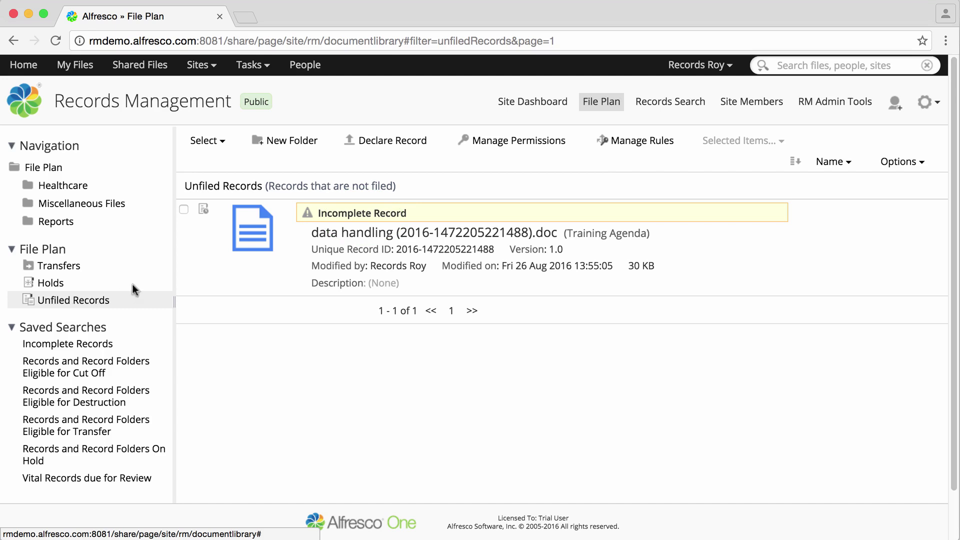
{"action": "mouse_move", "coordinate": [540, 248]}
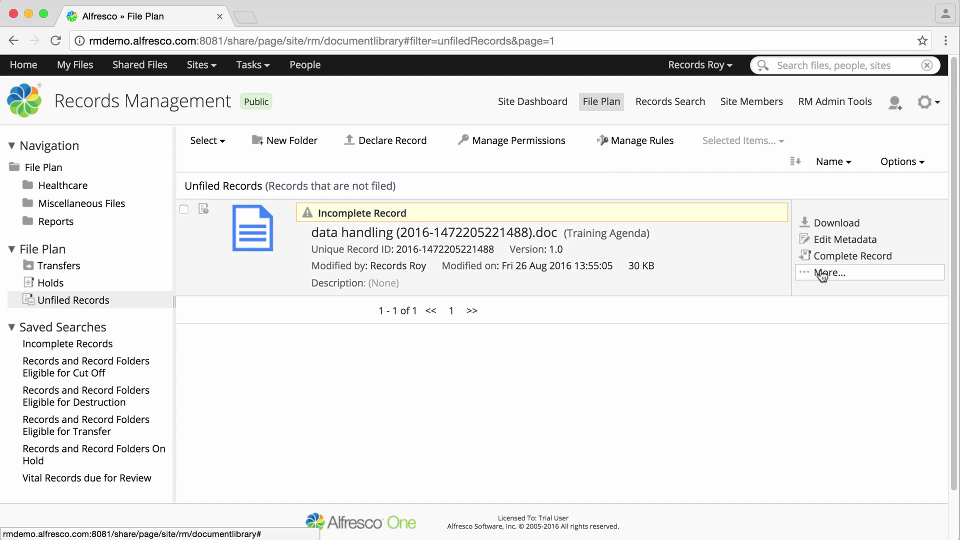
{"action": "left_click", "coordinate": [829, 272]}
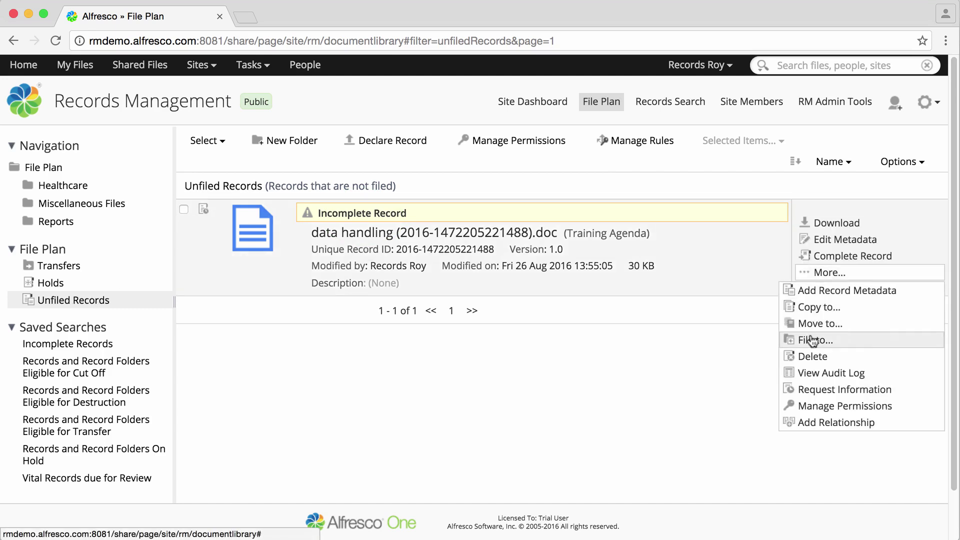
File the data handling record into Healthcare > System records.
{"action": "left_click", "coordinate": [831, 340]}
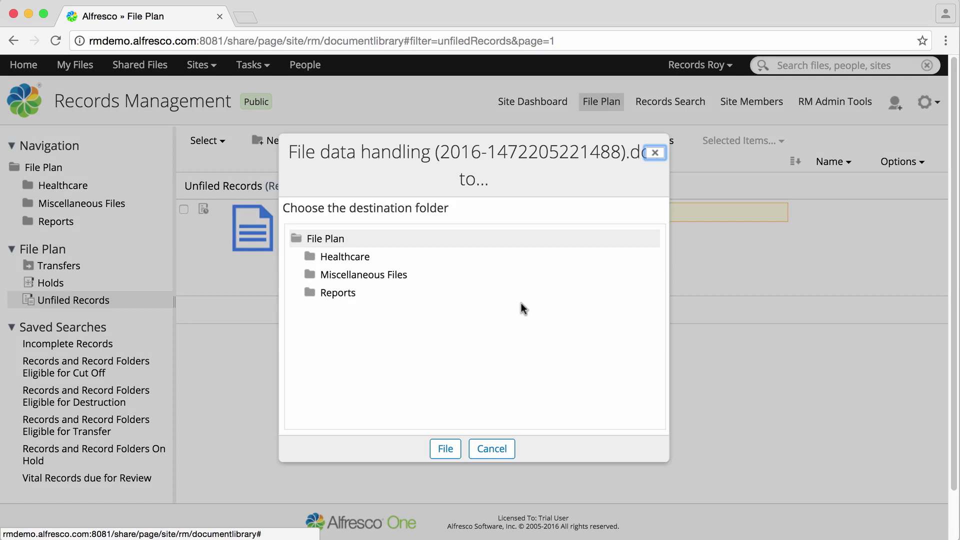
{"action": "left_click", "coordinate": [334, 257]}
{"action": "left_click", "coordinate": [359, 312]}
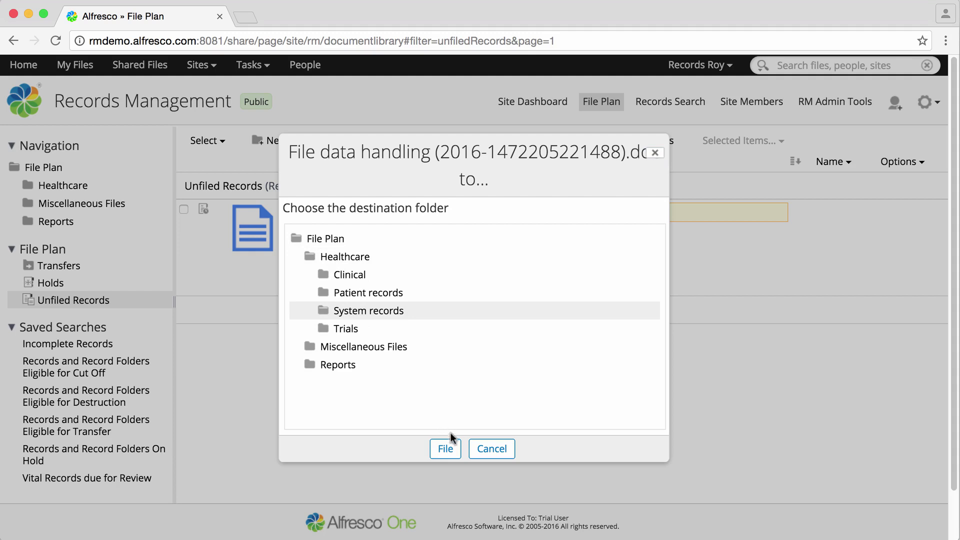
{"action": "left_click", "coordinate": [446, 450]}
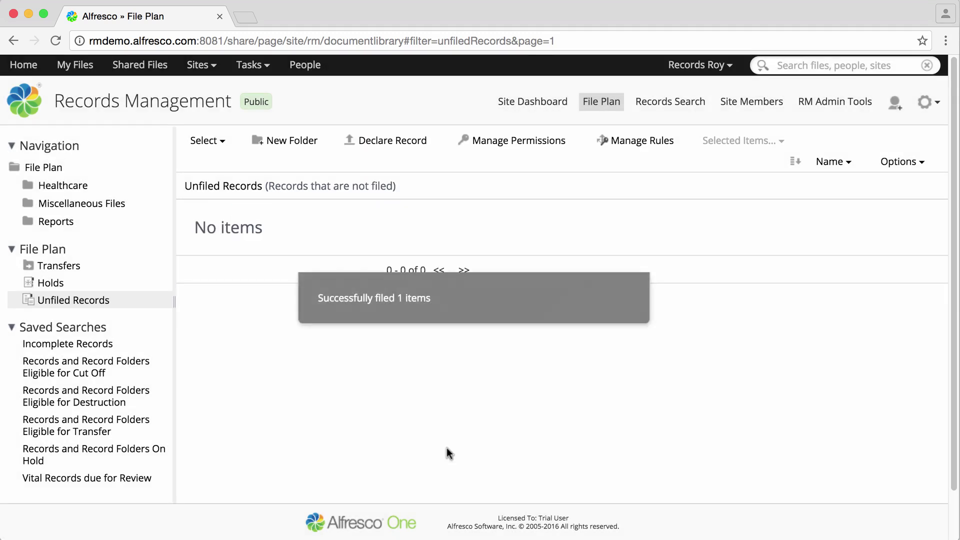
Open Healthcare > System records and confirm the data handling record is listed.
{"action": "left_click", "coordinate": [56, 189]}
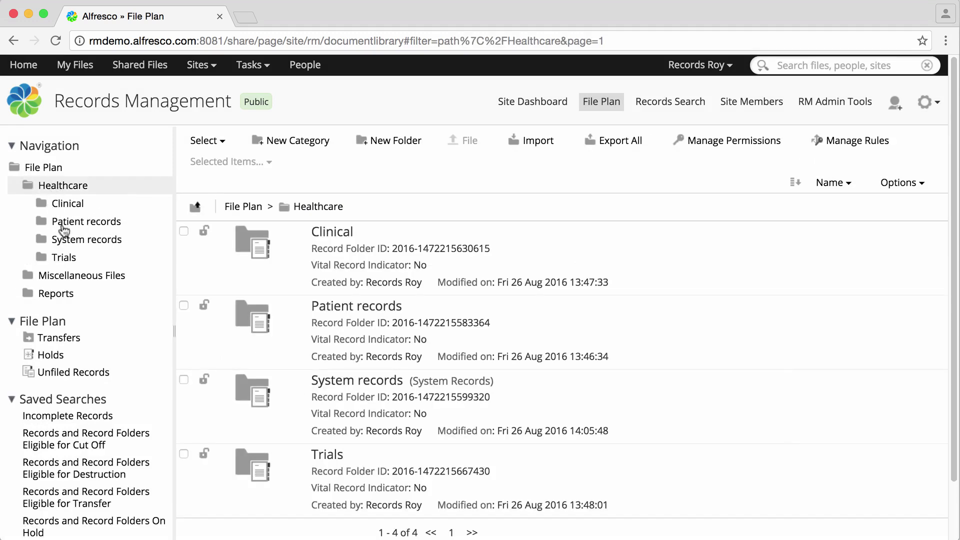
{"action": "left_click", "coordinate": [87, 239]}
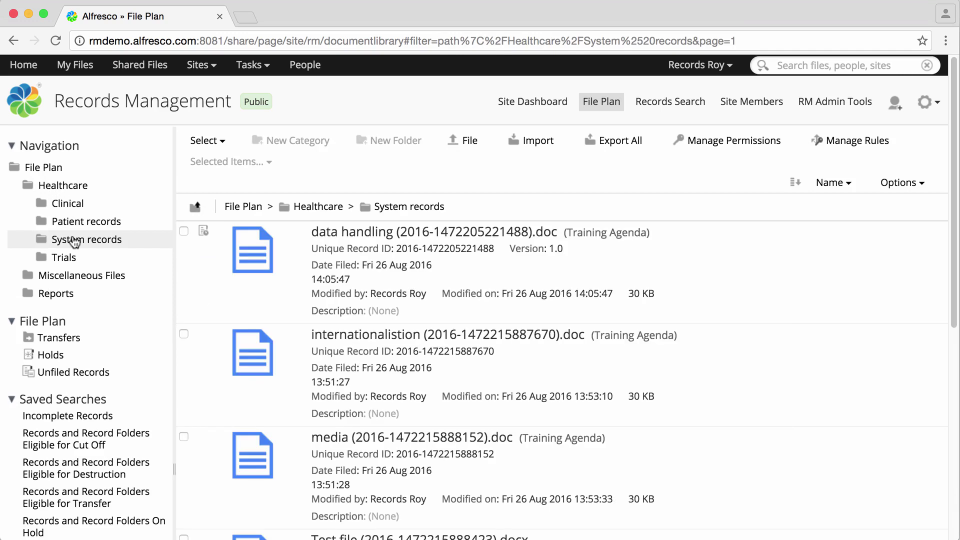